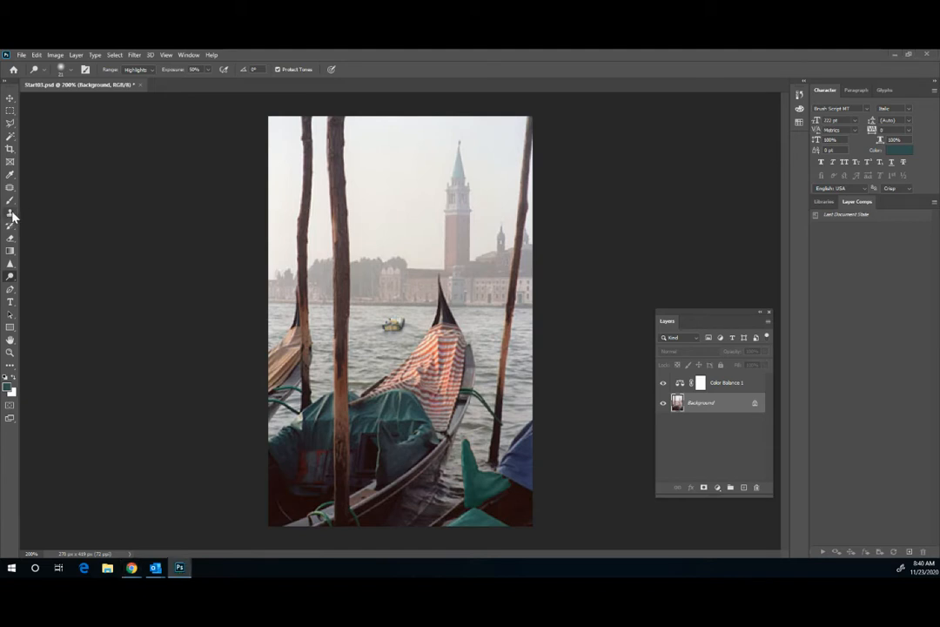
Remove the small boat from the water behind the gondola with the Clone Stamp, sampling nearby water.
drag(12, 216, 37, 214)
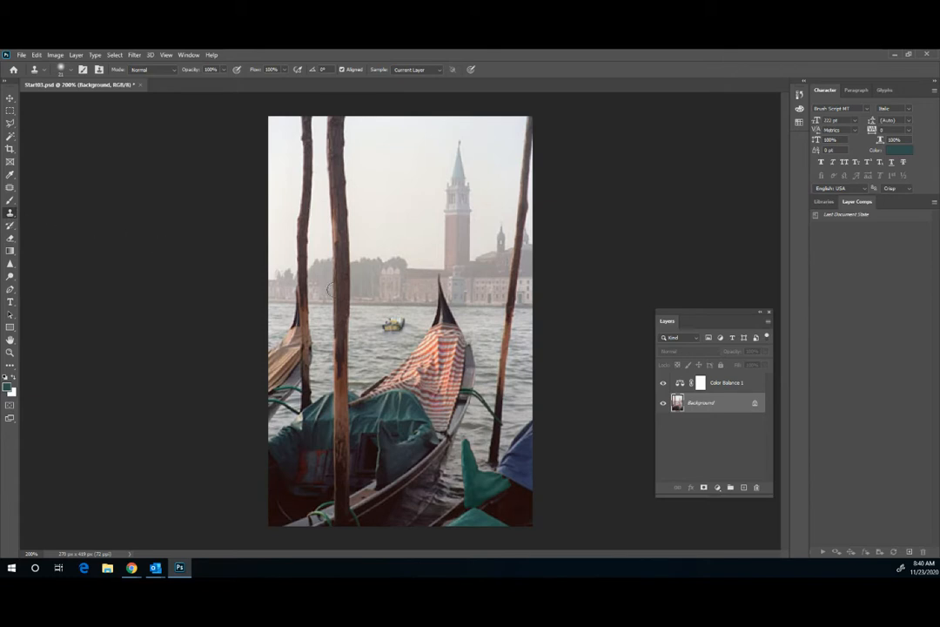
alt+click(382, 344)
drag(407, 324, 392, 322)
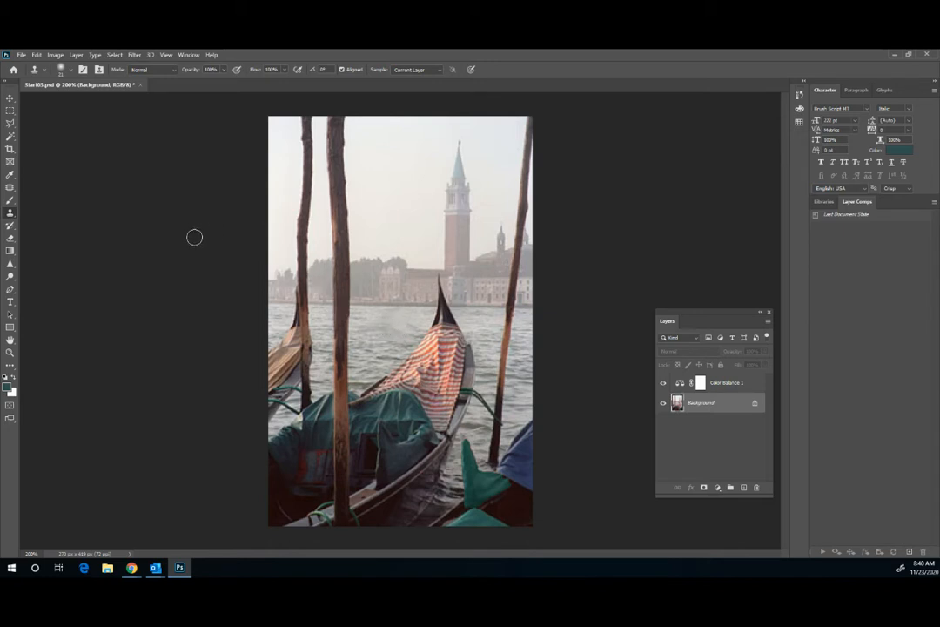
click(11, 99)
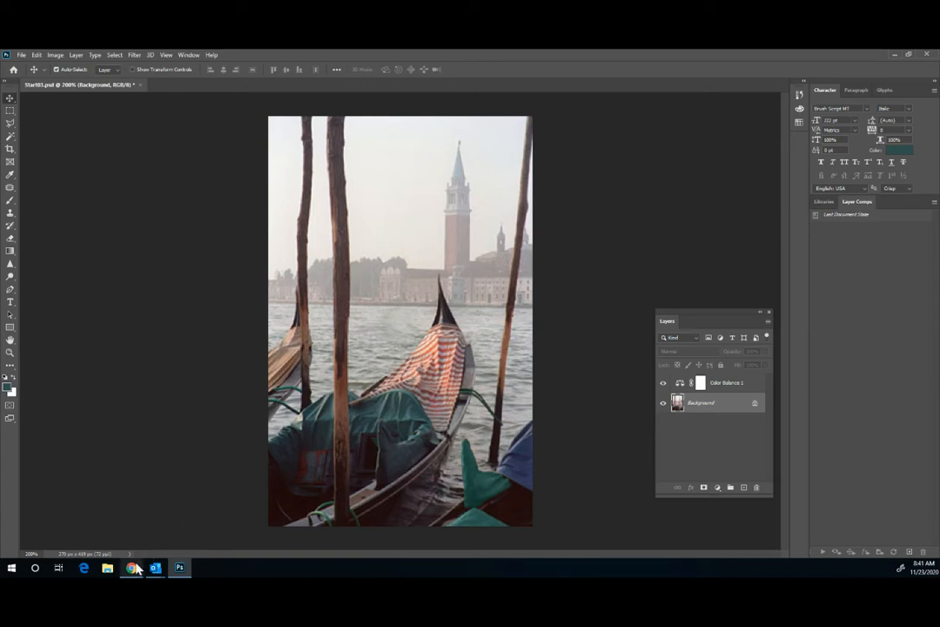
Open the recent file Clouds.psd and copy its entire canvas.
click(20, 56)
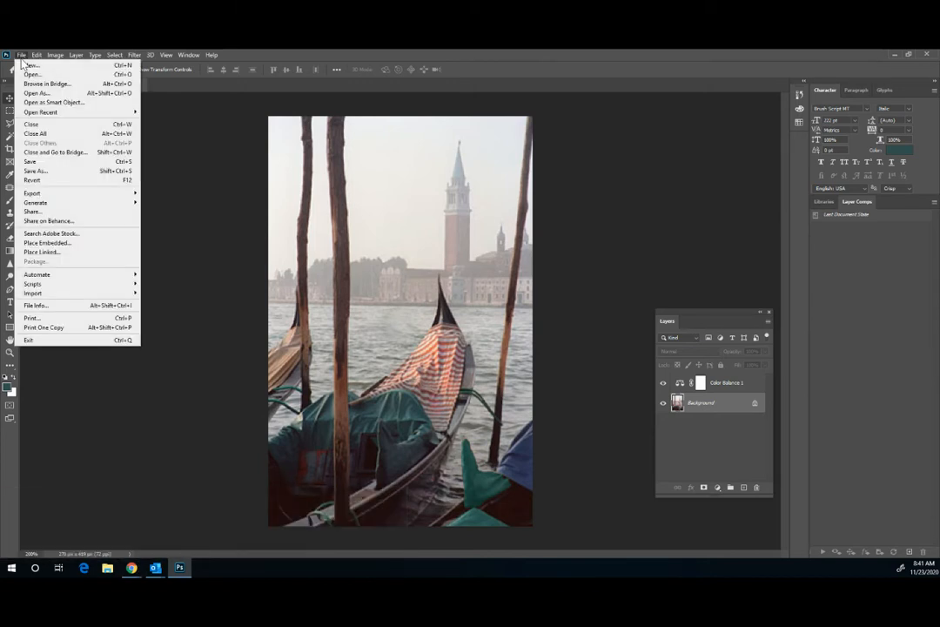
mouse_move(32, 114)
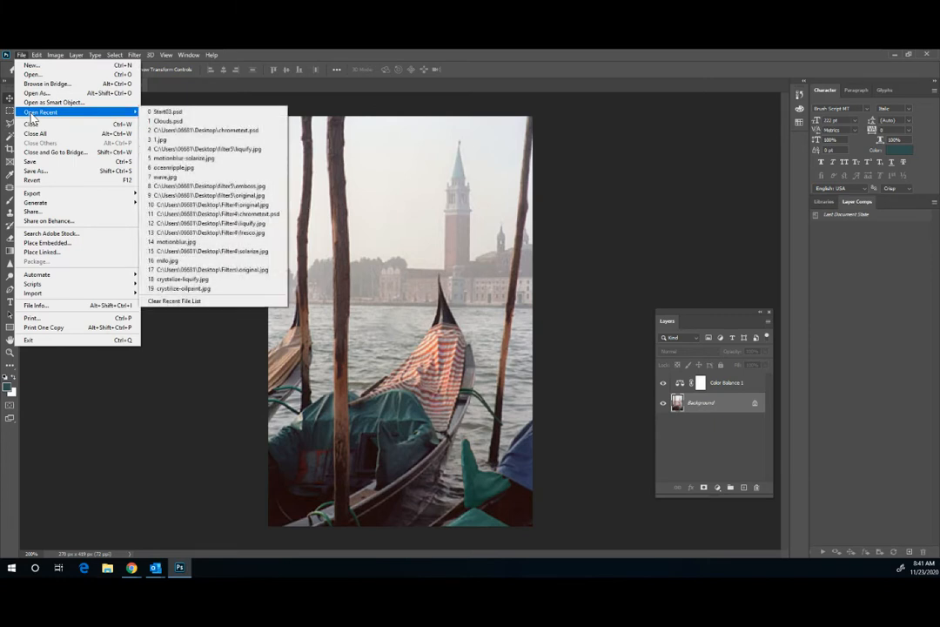
click(166, 121)
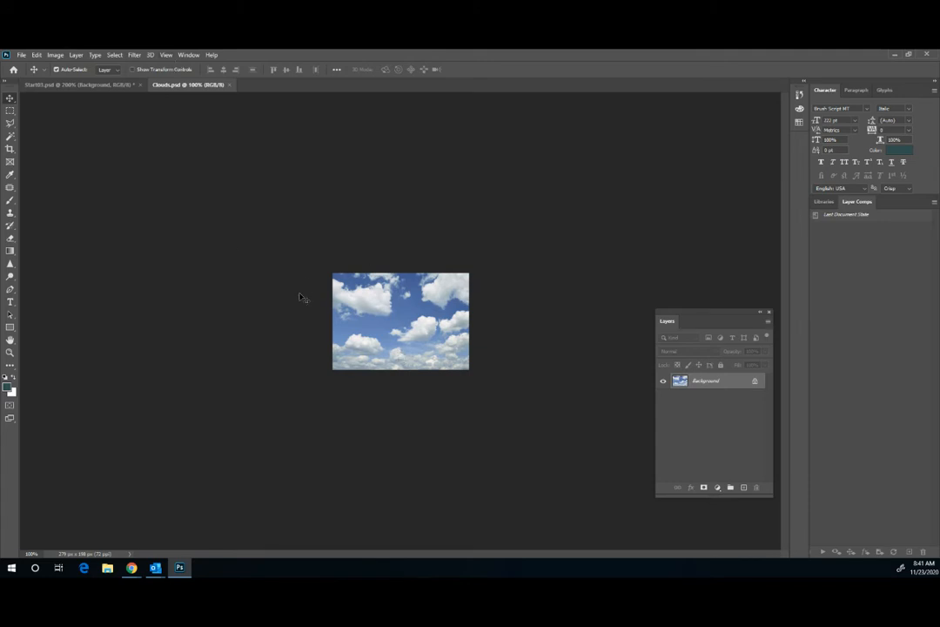
click(116, 55)
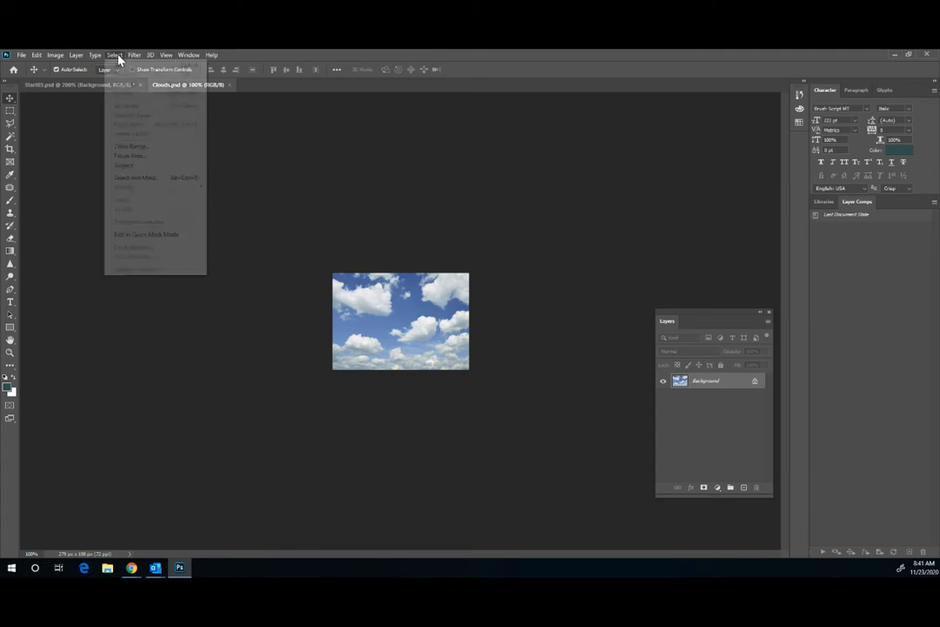
click(121, 65)
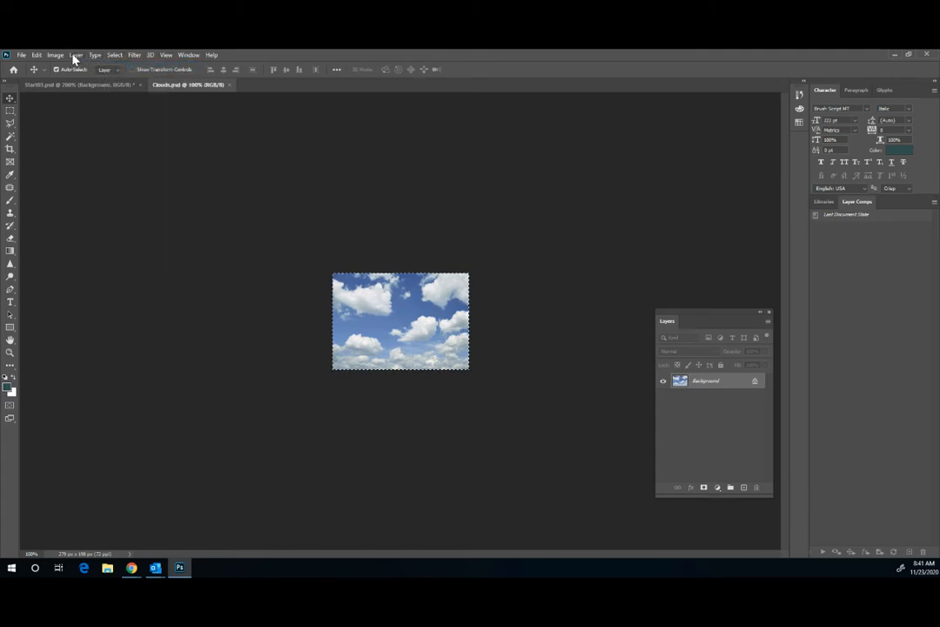
click(37, 56)
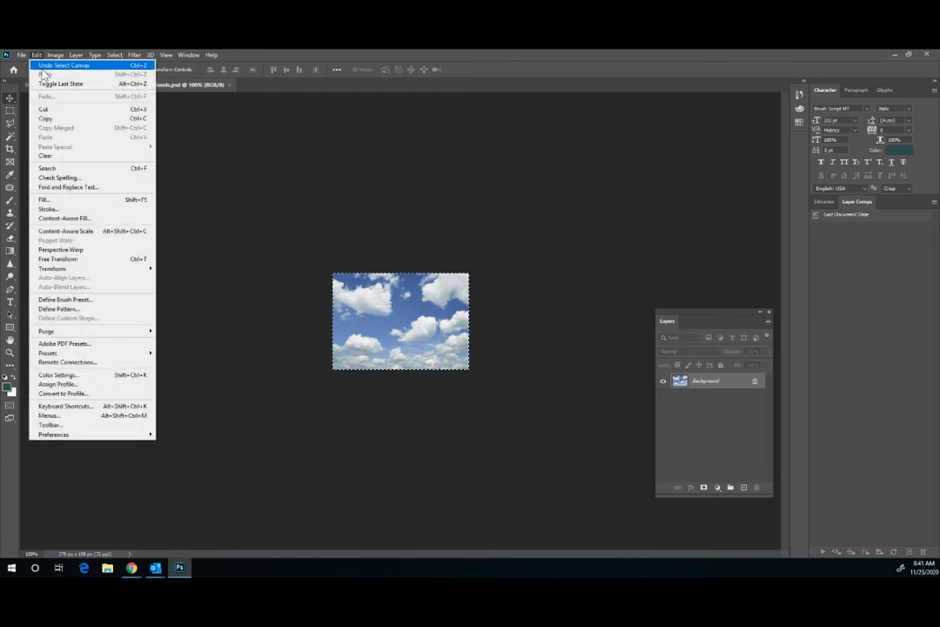
click(44, 118)
In Start03.psd, select all the sky areas between the poles and around the tower with the Magic Wand.
click(103, 85)
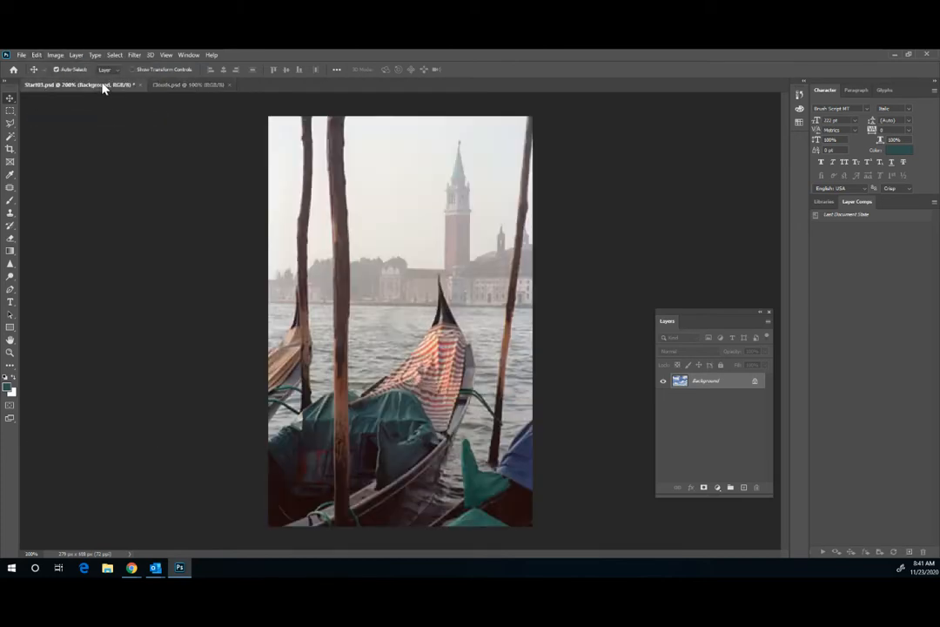
click(12, 139)
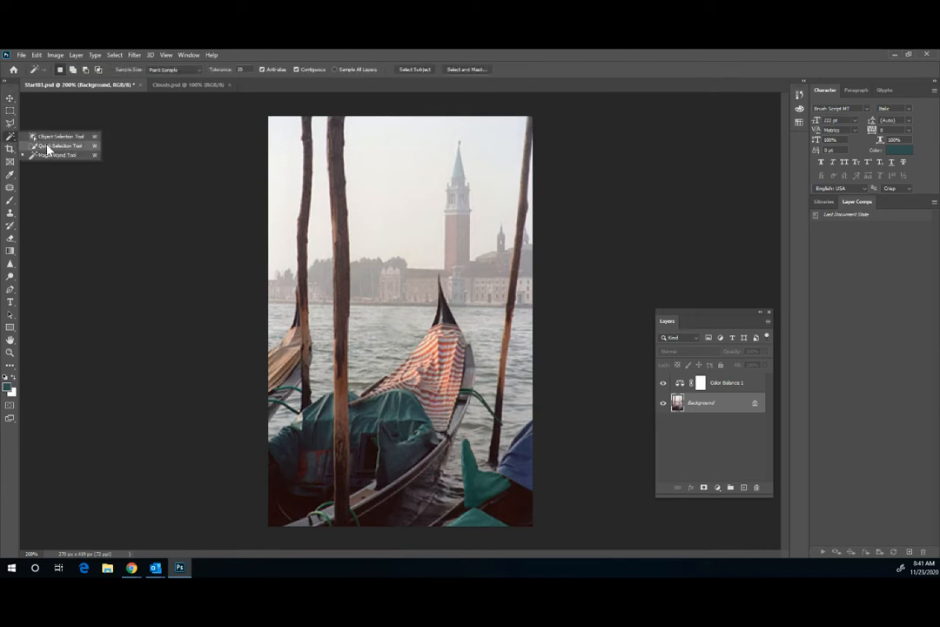
click(48, 155)
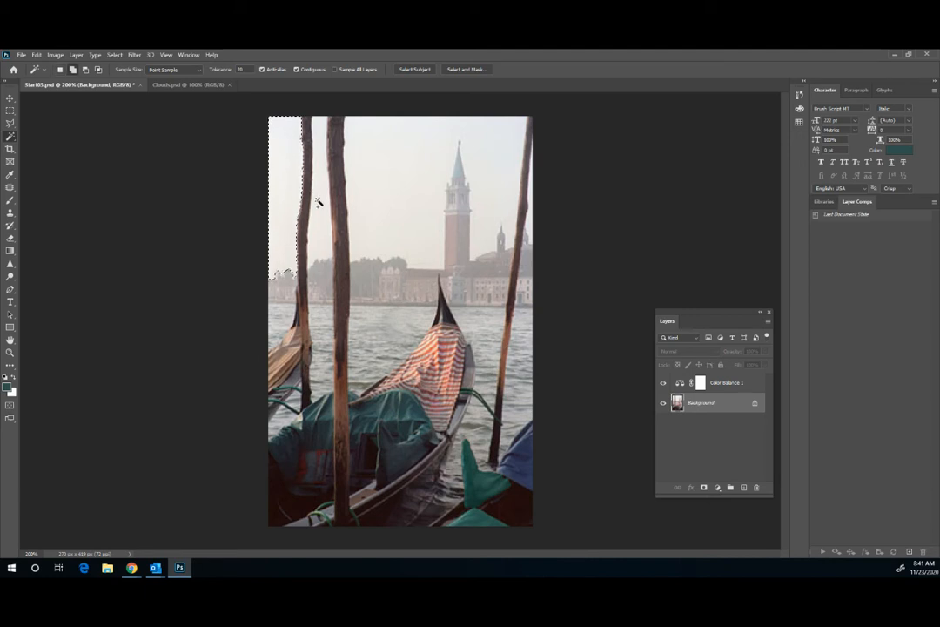
click(383, 207)
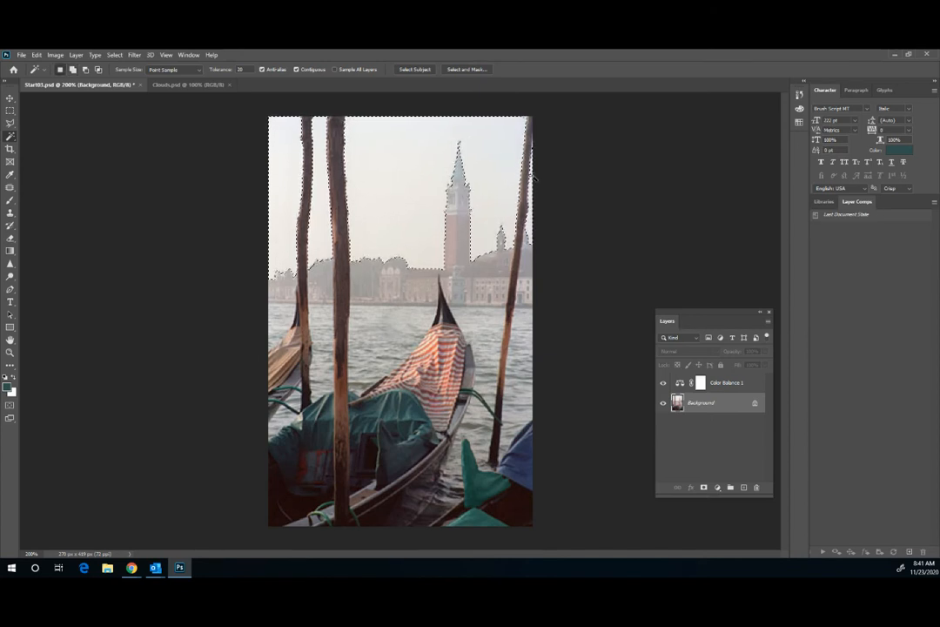
Paste the copied clouds into the sky selection as a masked layer using Paste Into.
click(35, 55)
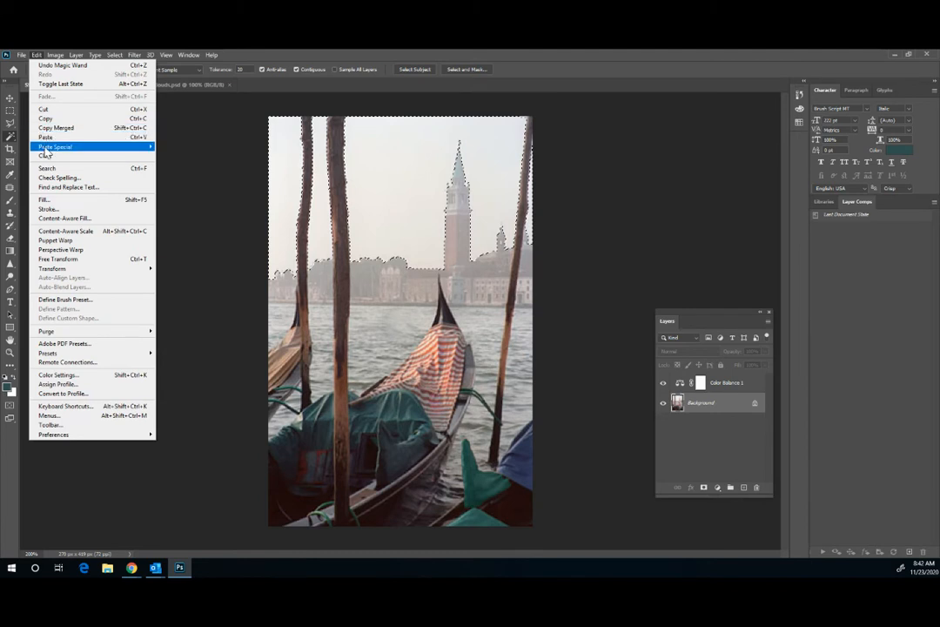
mouse_move(47, 150)
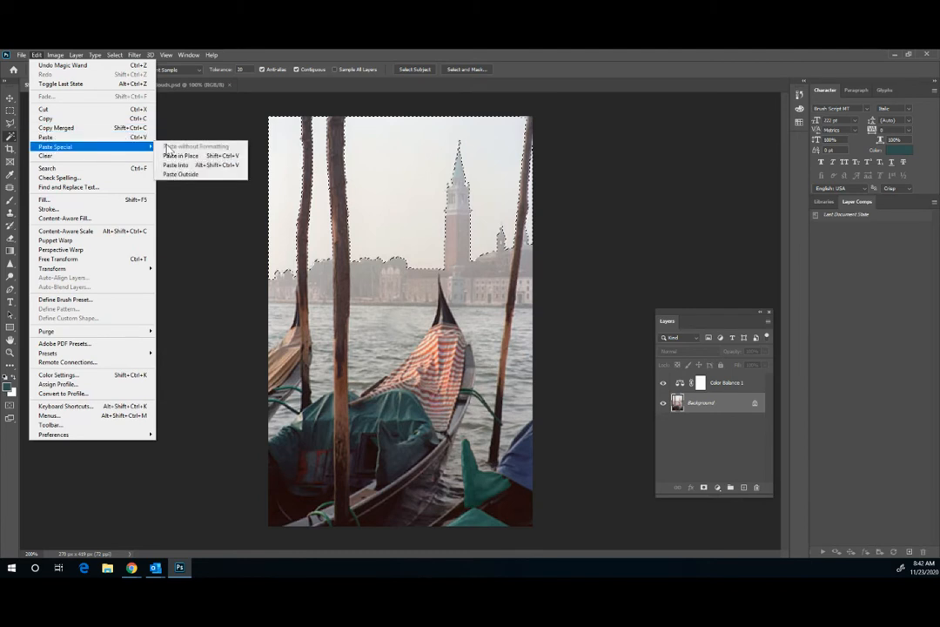
click(183, 165)
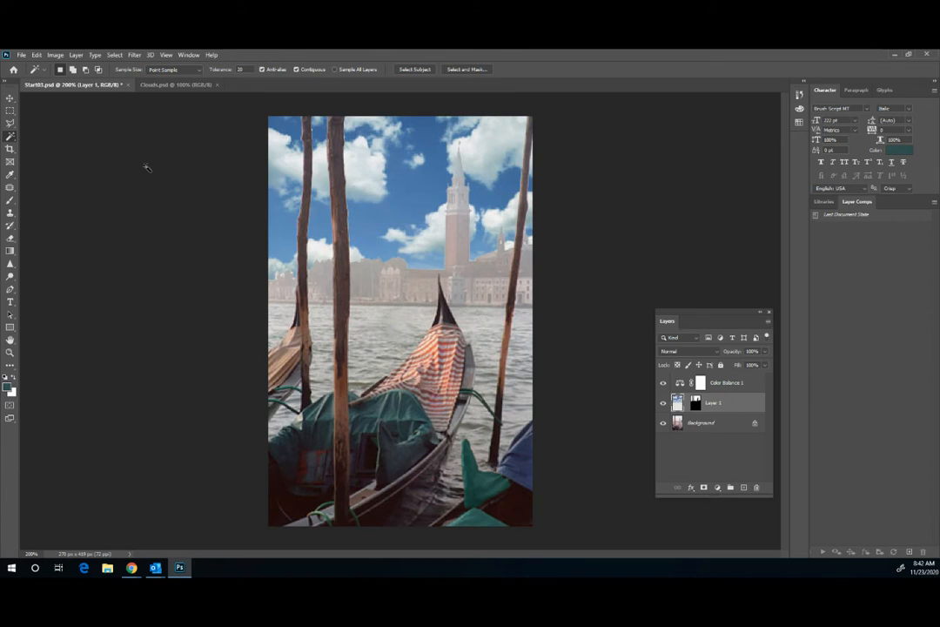
Lower the cloud layer's opacity to 60% and merge all visible layers.
click(9, 98)
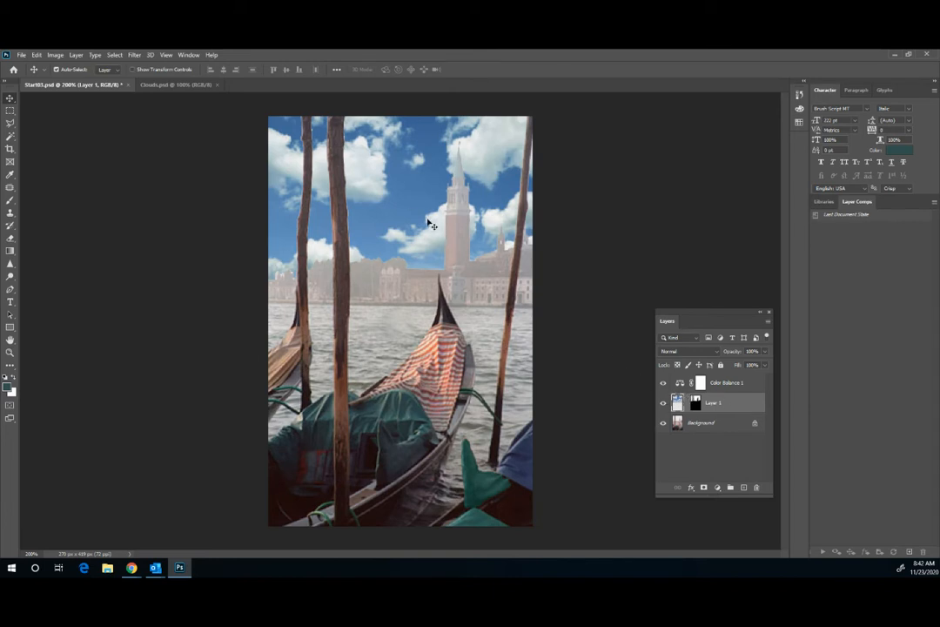
click(765, 351)
drag(766, 367, 752, 368)
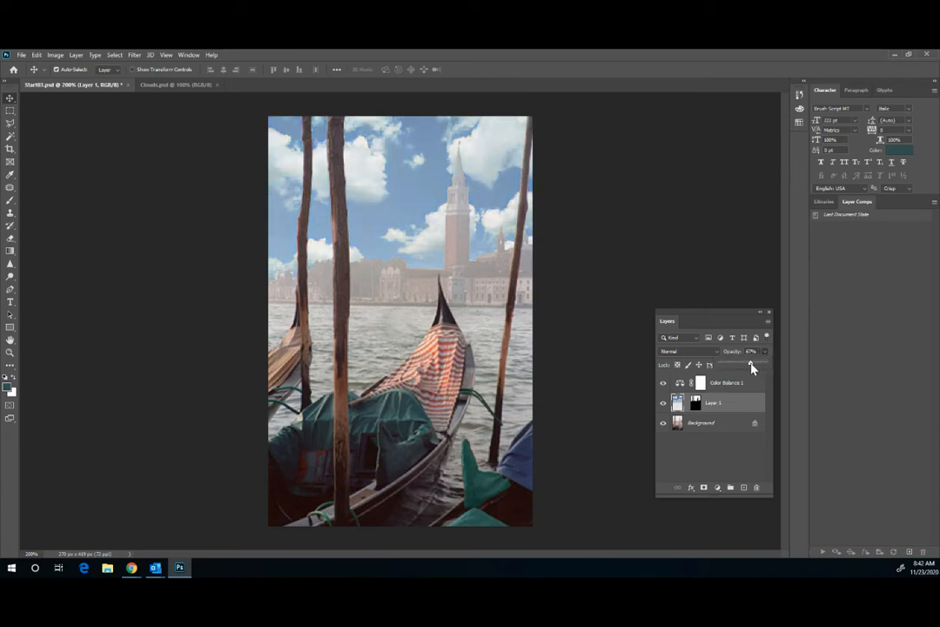
mouse_move(751, 368)
mouse_down()
mouse_move(736, 369)
mouse_move(748, 366)
mouse_up()
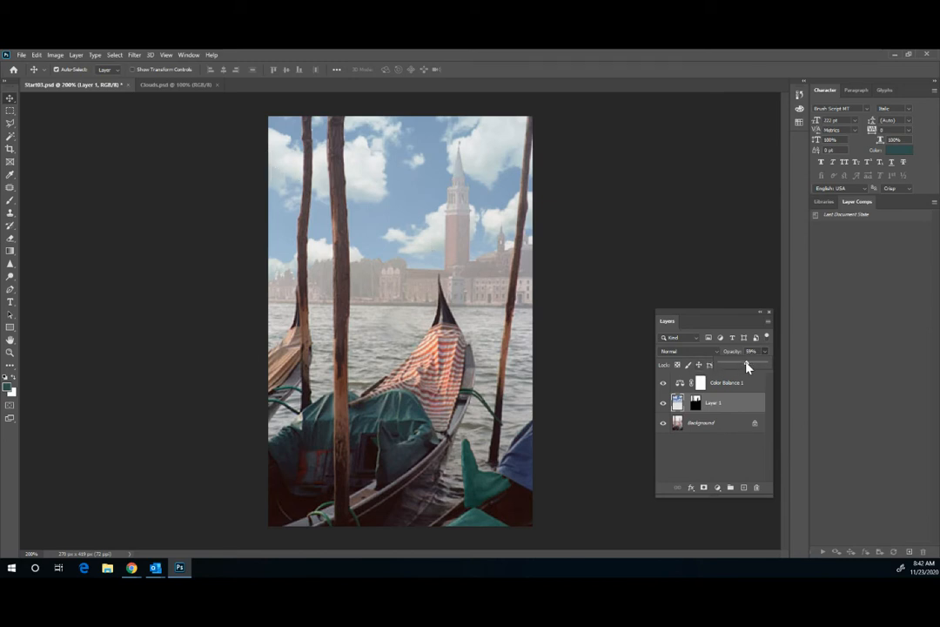
mouse_move(747, 366)
mouse_down()
mouse_move(728, 368)
mouse_move(766, 365)
mouse_move(746, 364)
mouse_up()
click(766, 325)
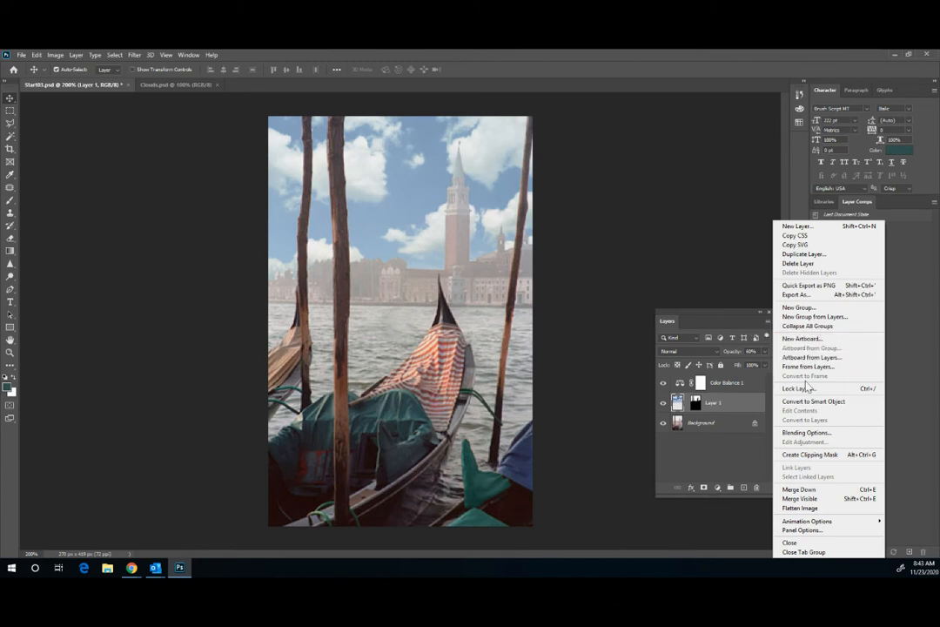
click(808, 500)
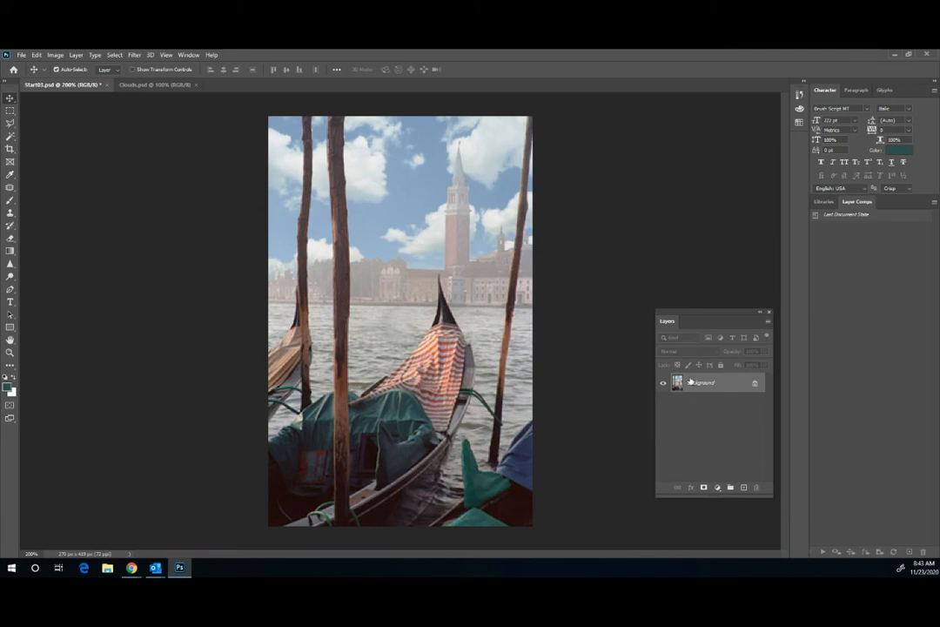
Sharpen the merged image with Unsharp Mask at an amount of 126%.
click(136, 56)
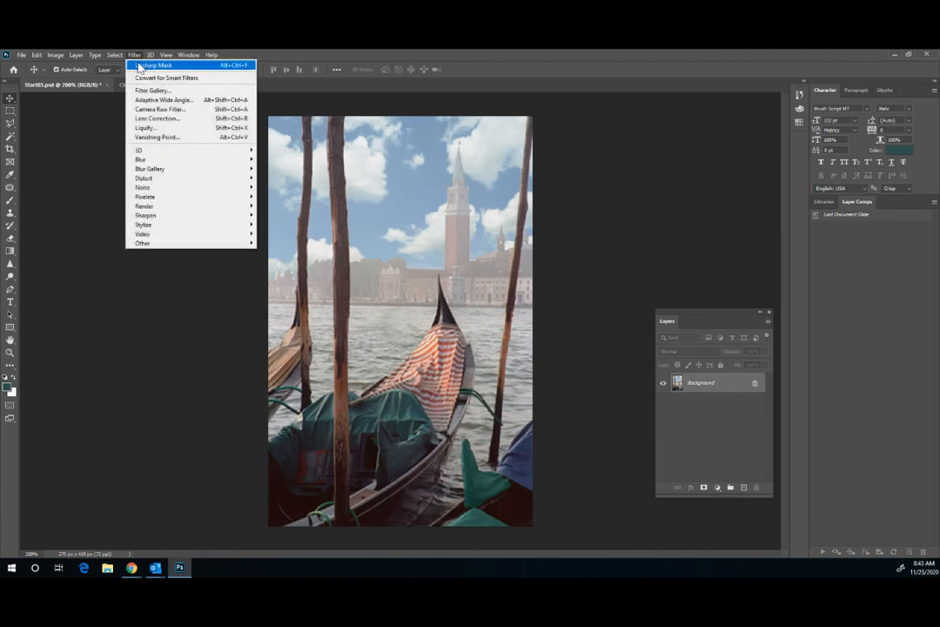
mouse_move(201, 215)
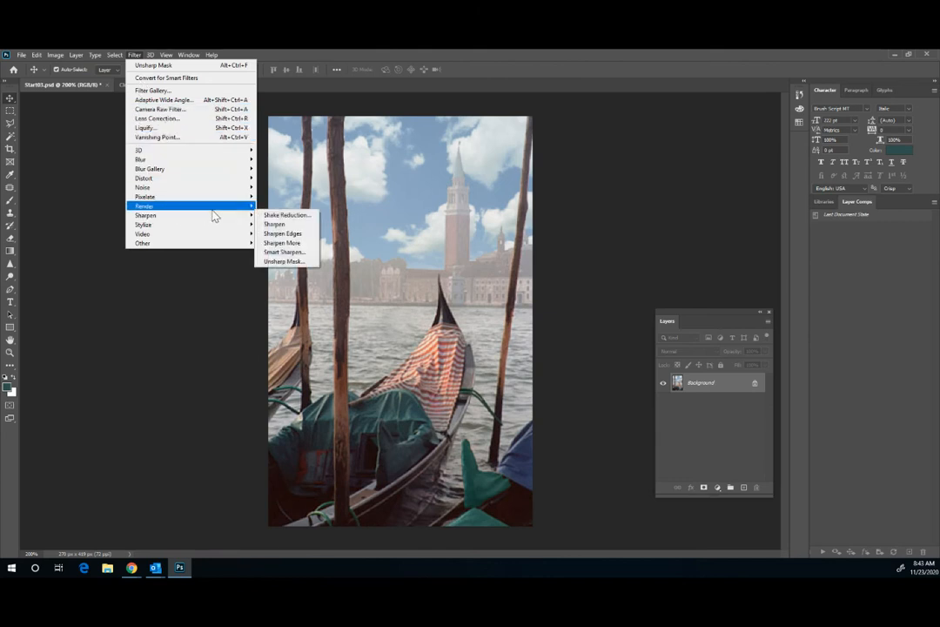
click(283, 261)
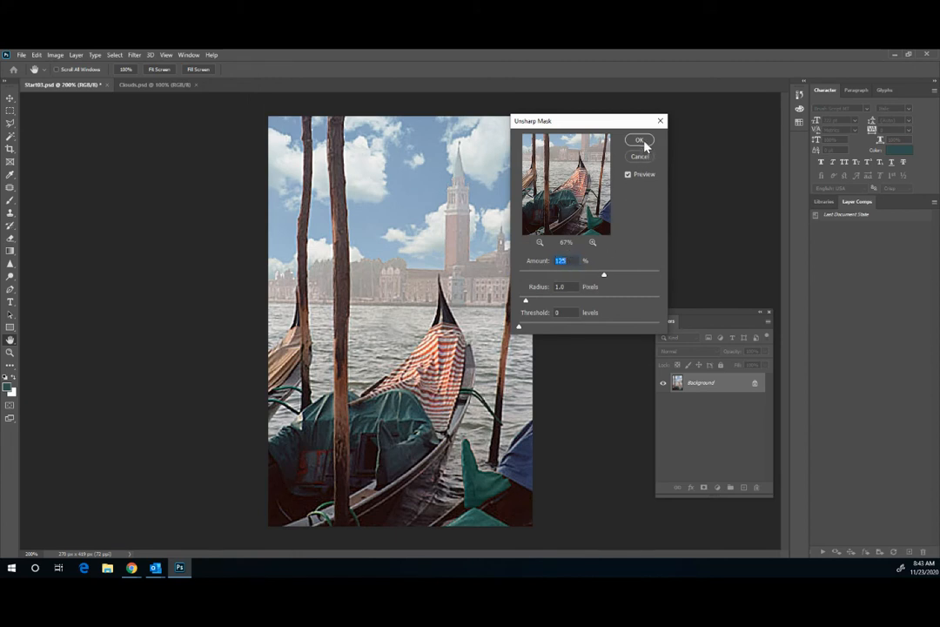
drag(603, 275, 567, 276)
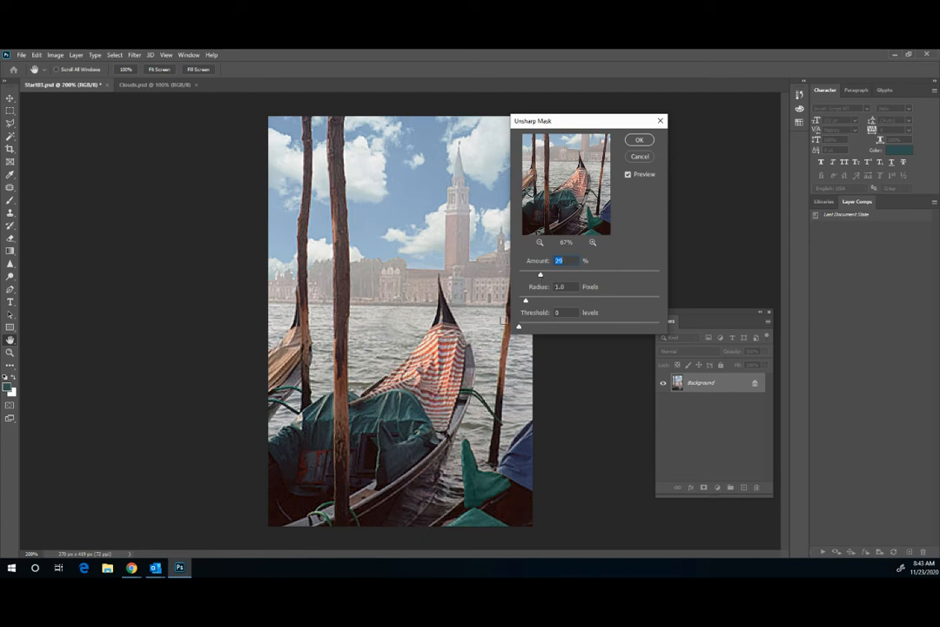
drag(540, 275, 606, 279)
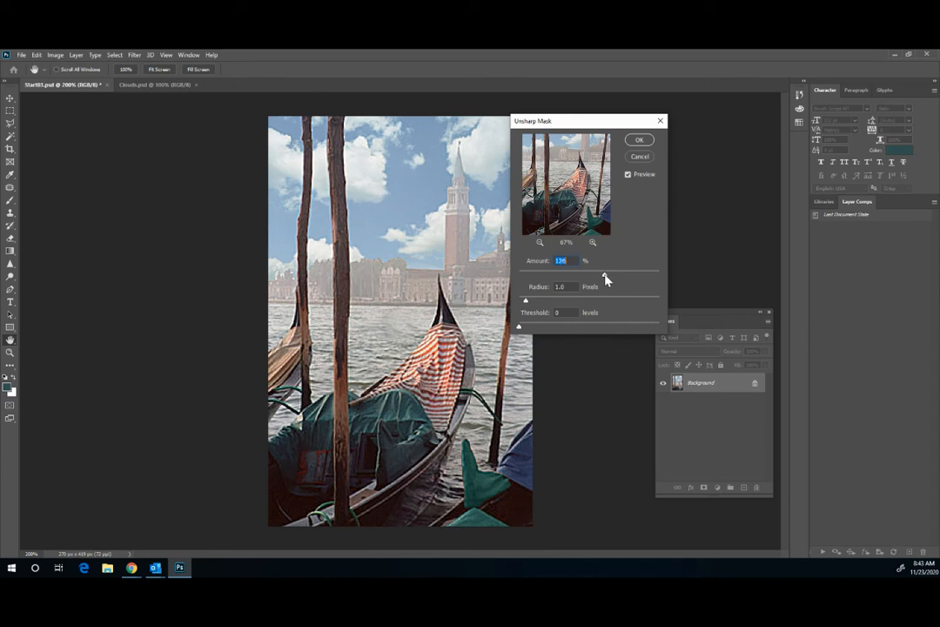
click(639, 140)
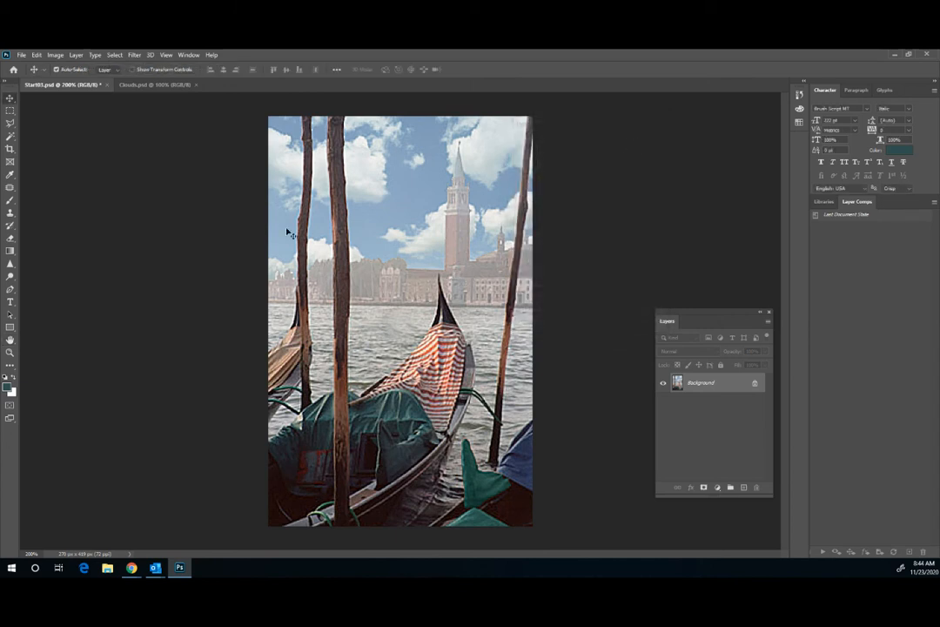
Save the image to the Desktop as a JPEG named lesson3.
click(22, 54)
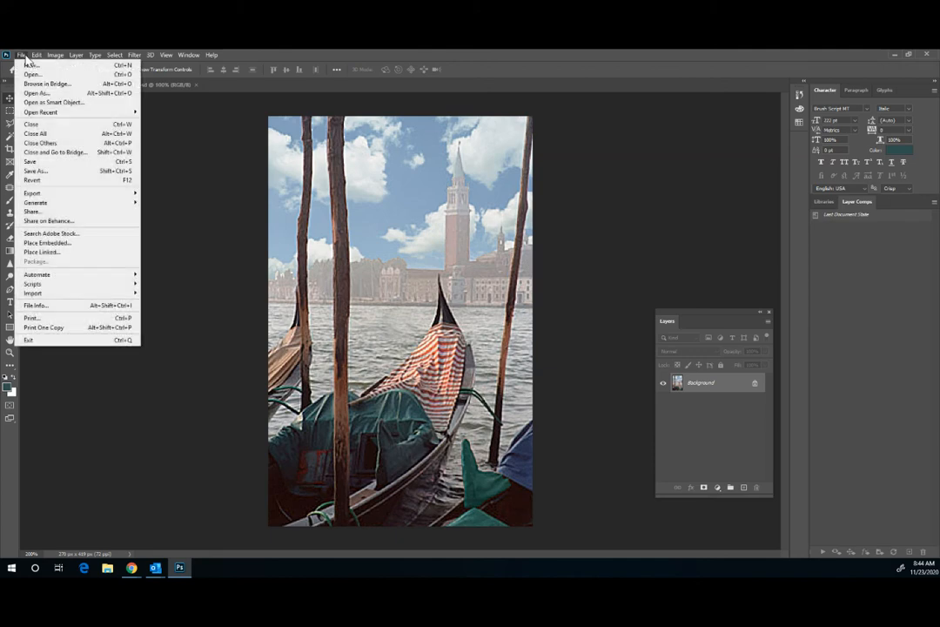
click(32, 173)
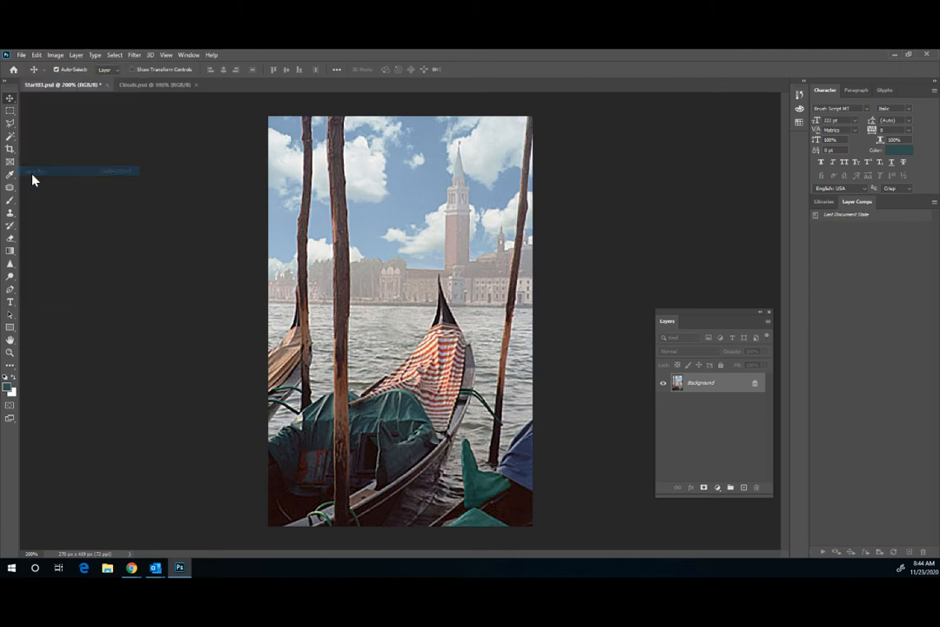
click(162, 249)
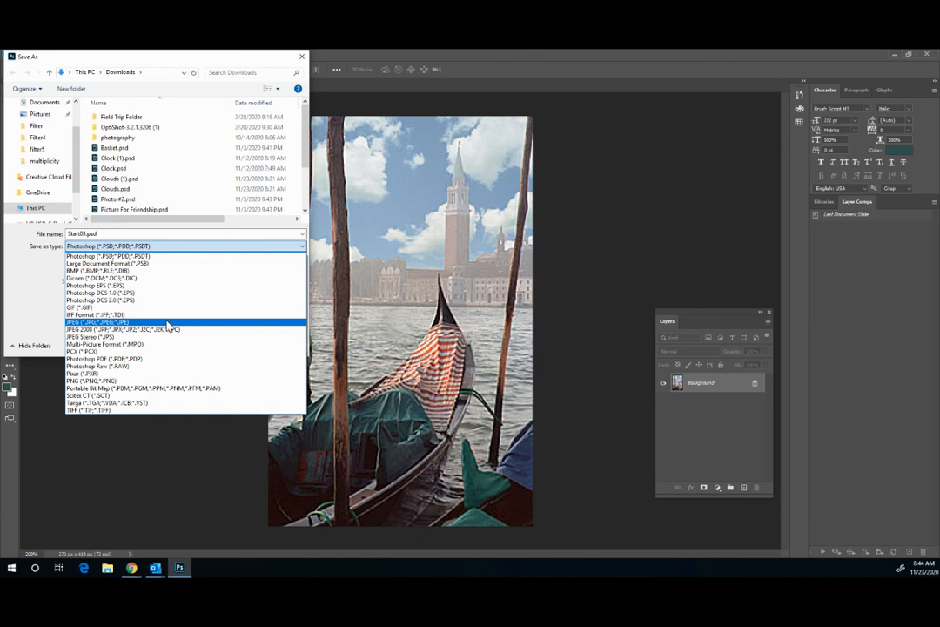
click(168, 325)
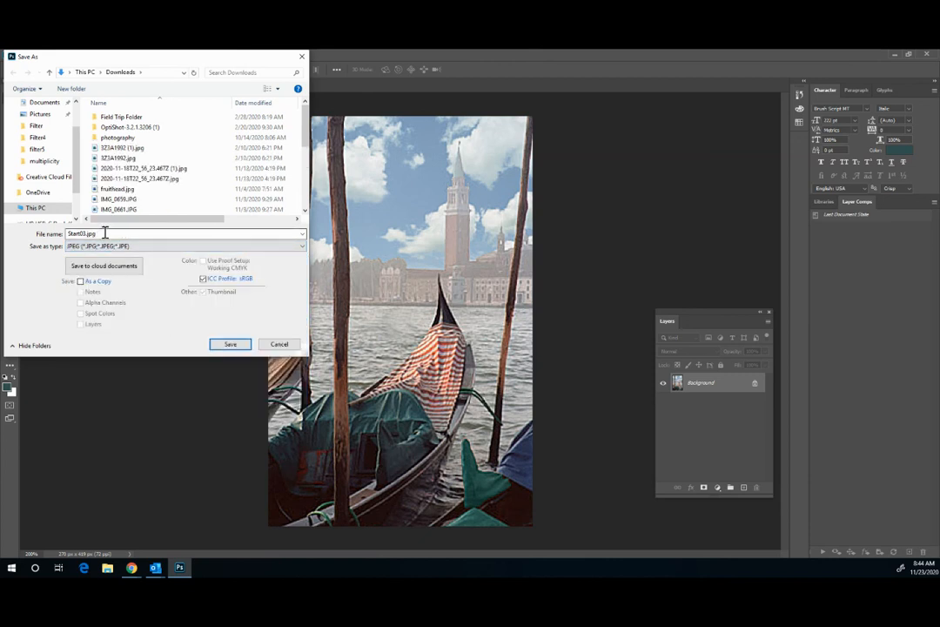
drag(103, 234, 50, 236)
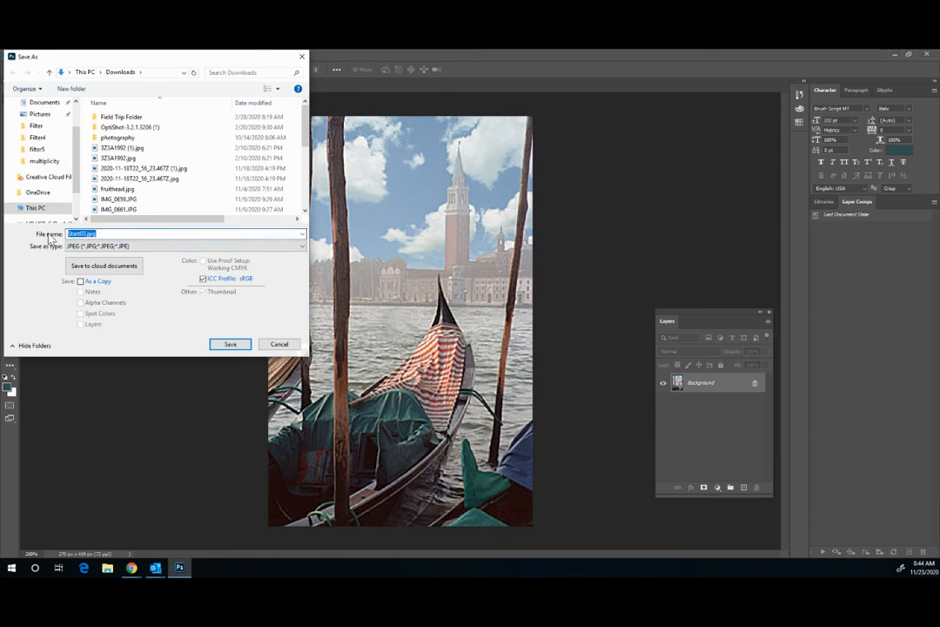
text(lesson)
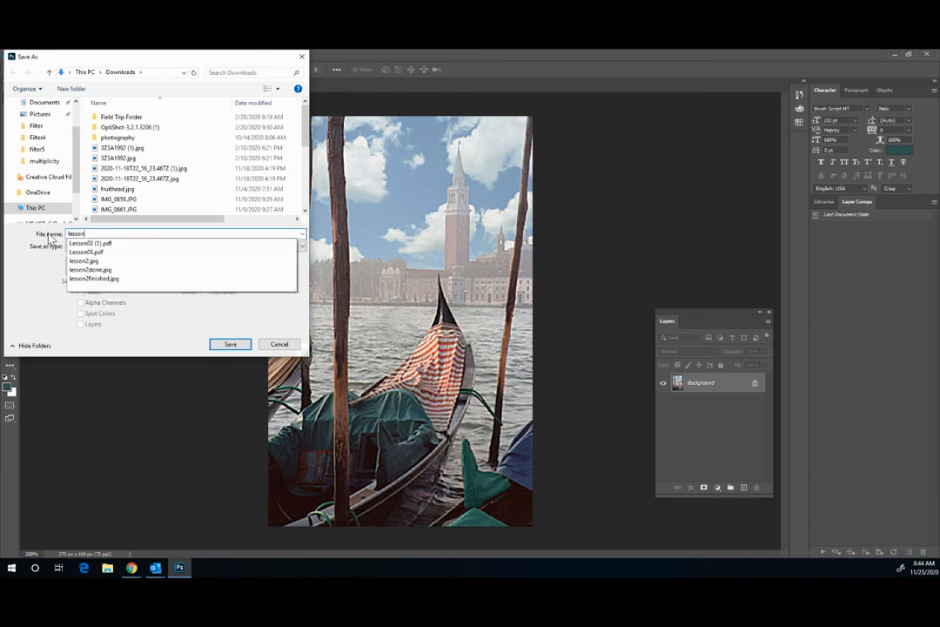
text(3)
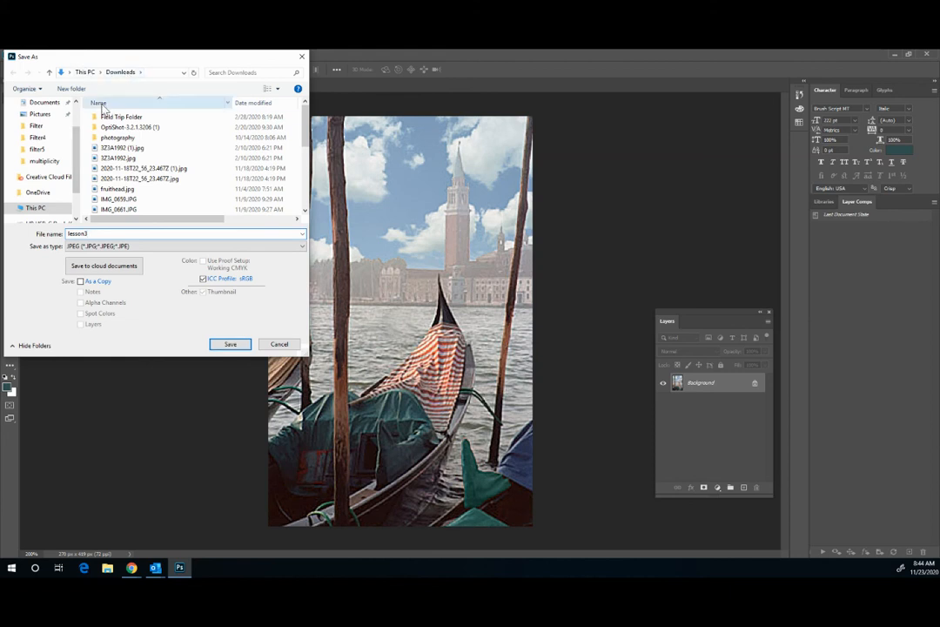
scroll(44, 139, up, 2)
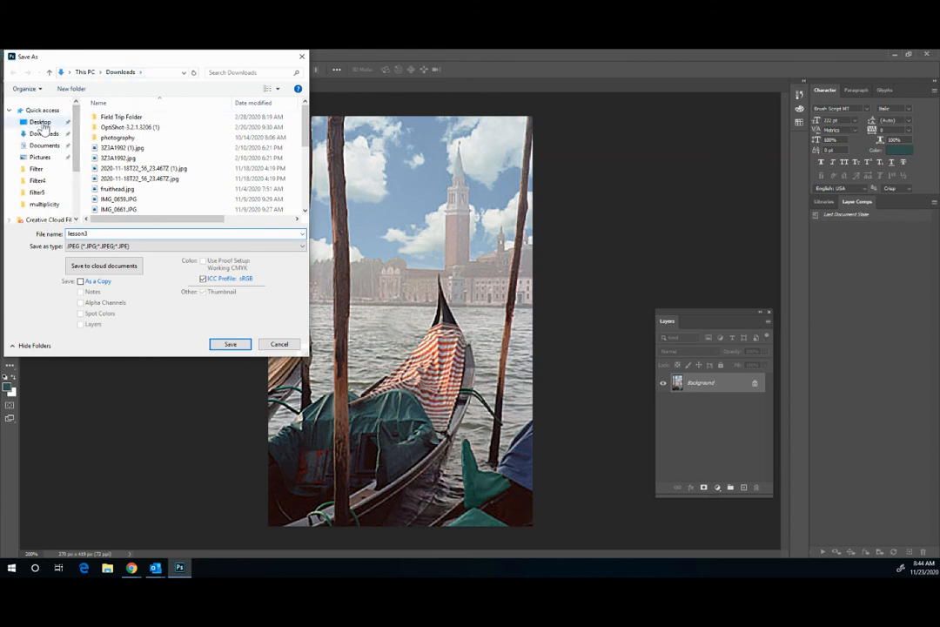
click(41, 122)
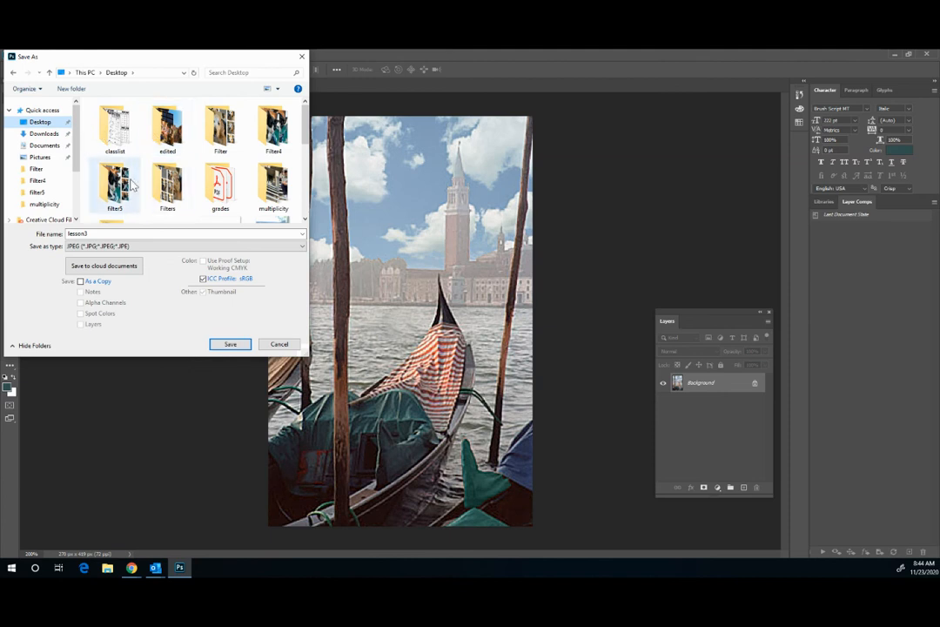
click(229, 344)
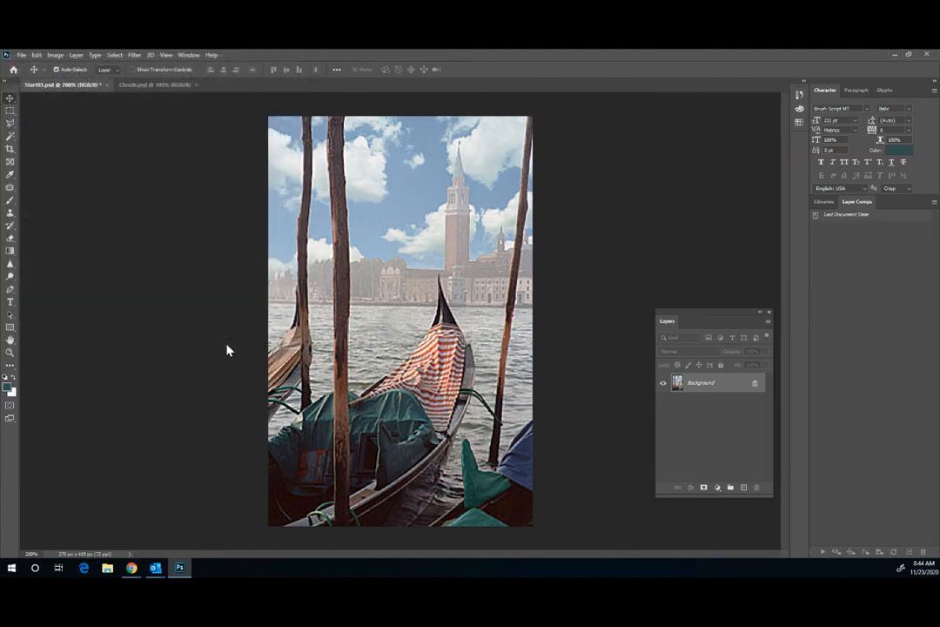